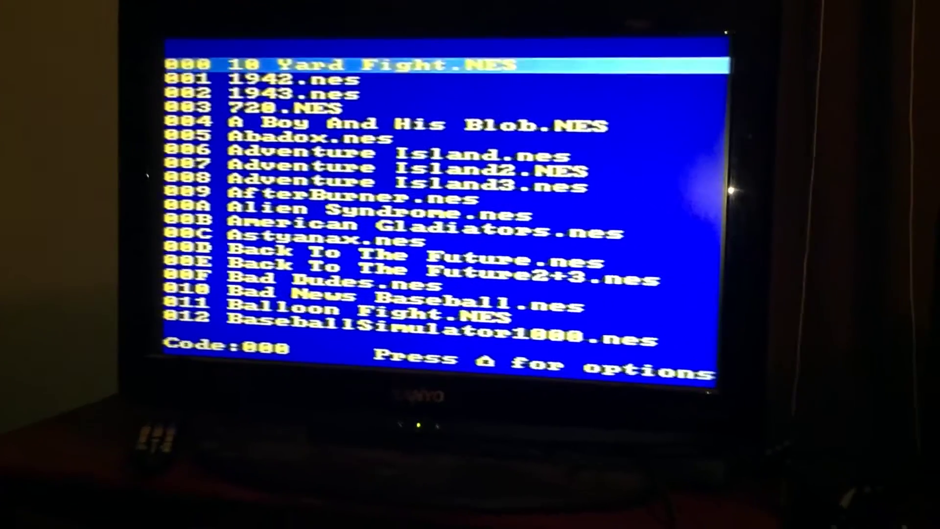
# Step: Scroll the ROM list back to 000, open the options menu and highlight Button Config
pyautogui.press('Down')
pyautogui.press('Down')
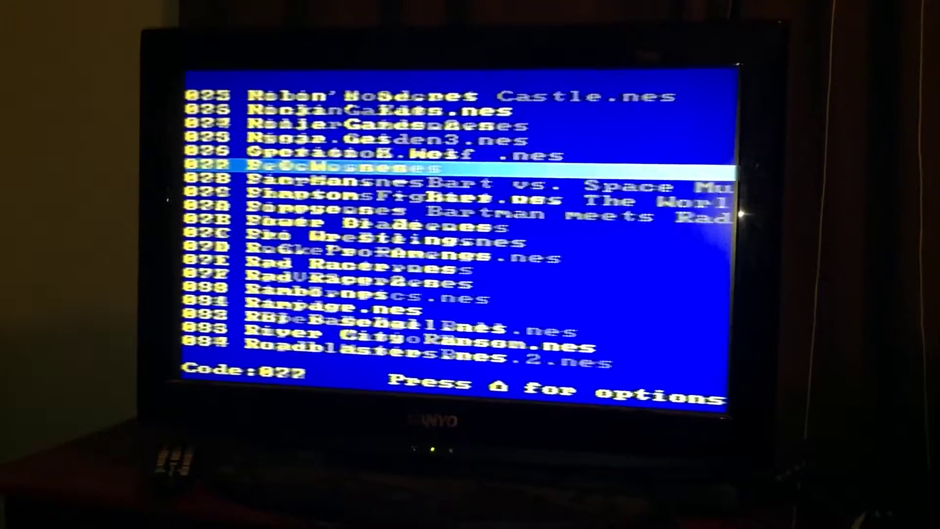
pyautogui.press('Down')
pyautogui.press('Down')
pyautogui.press('Down')
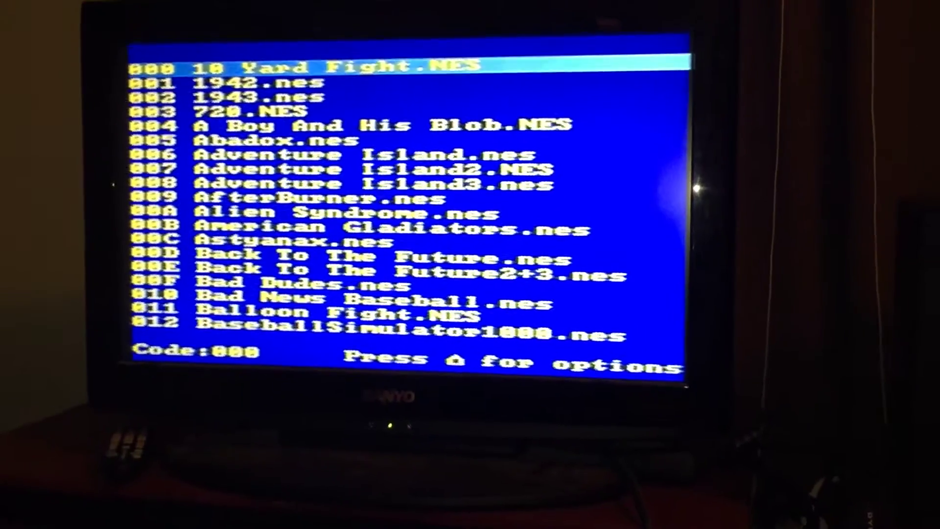
pyautogui.press('Escape')
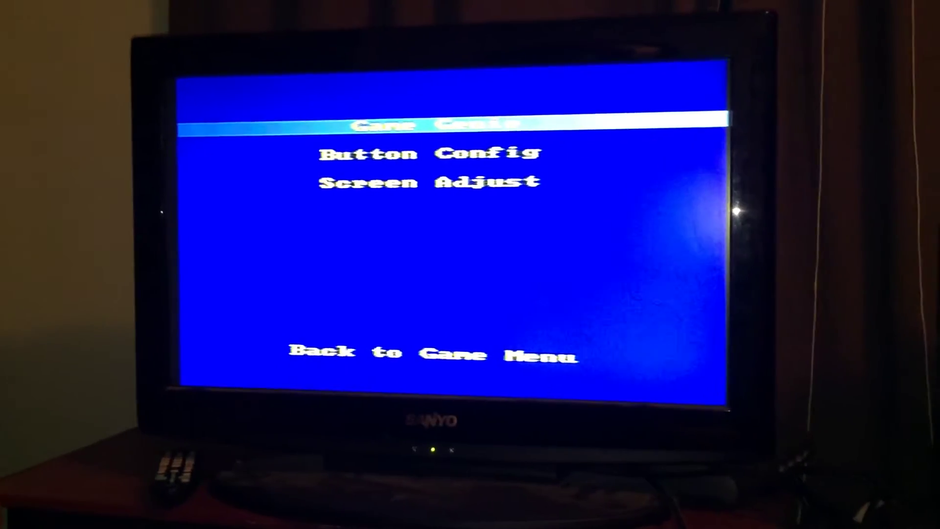
pyautogui.press('Down')
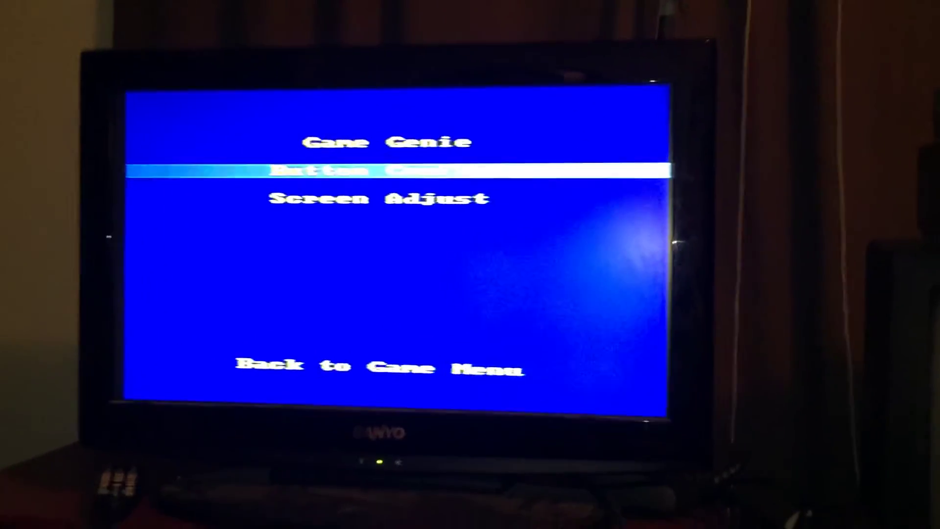
pyautogui.press('Down')
pyautogui.press('Down')
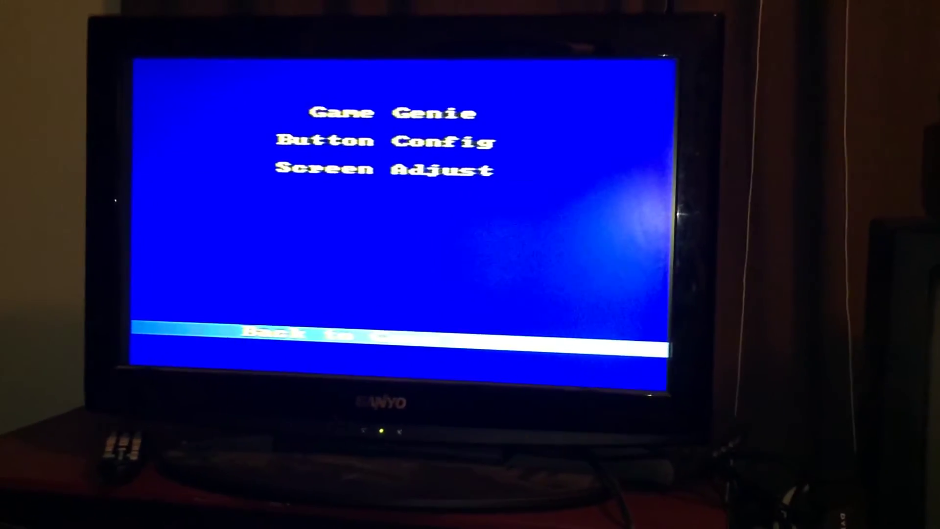
# Step: Return to the ROM list and highlight 067 Mega Man2.nes
pyautogui.press('Return')
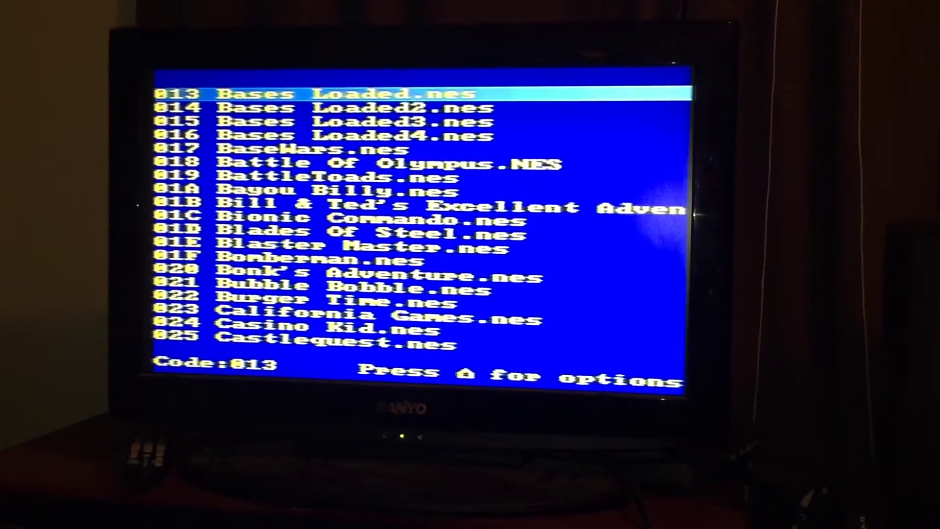
pyautogui.press('Right')
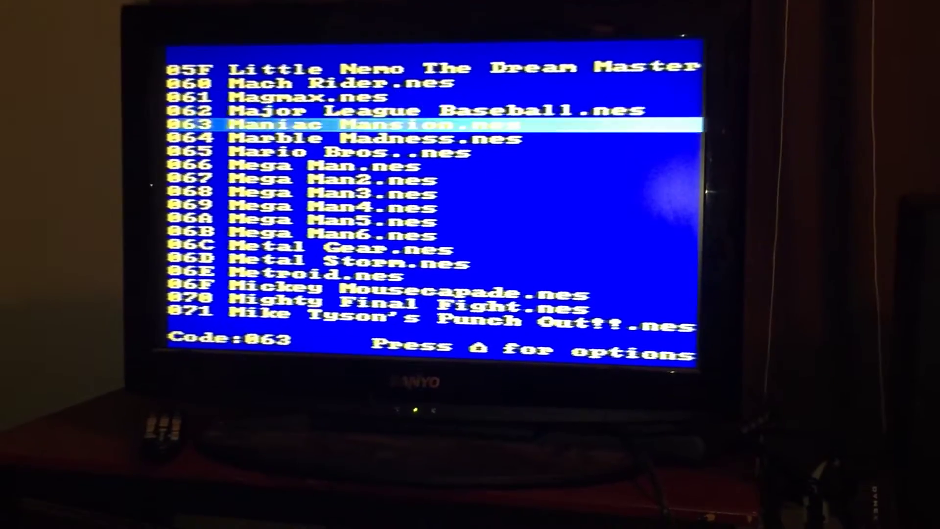
pyautogui.press('Down')
pyautogui.press('Down')
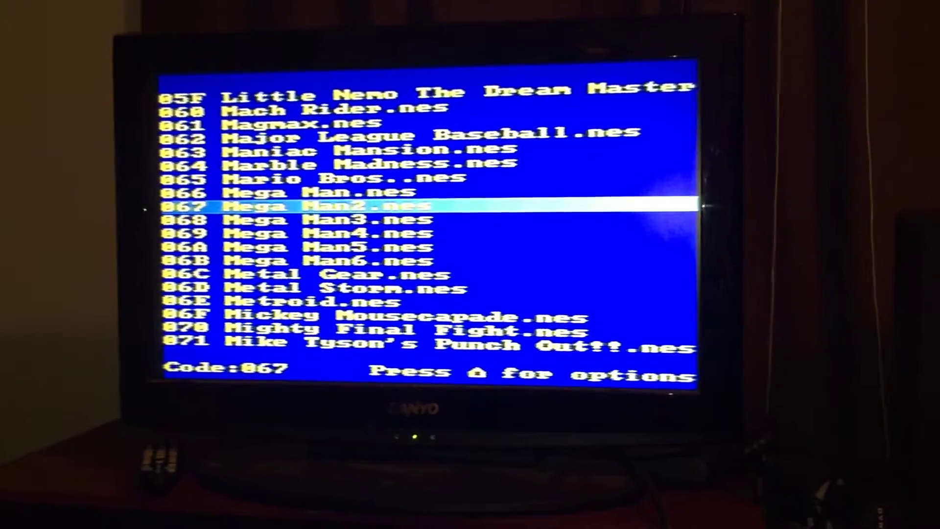
# Step: Launch Mega Man2.nes and advance past its title screen
pyautogui.press('Return')
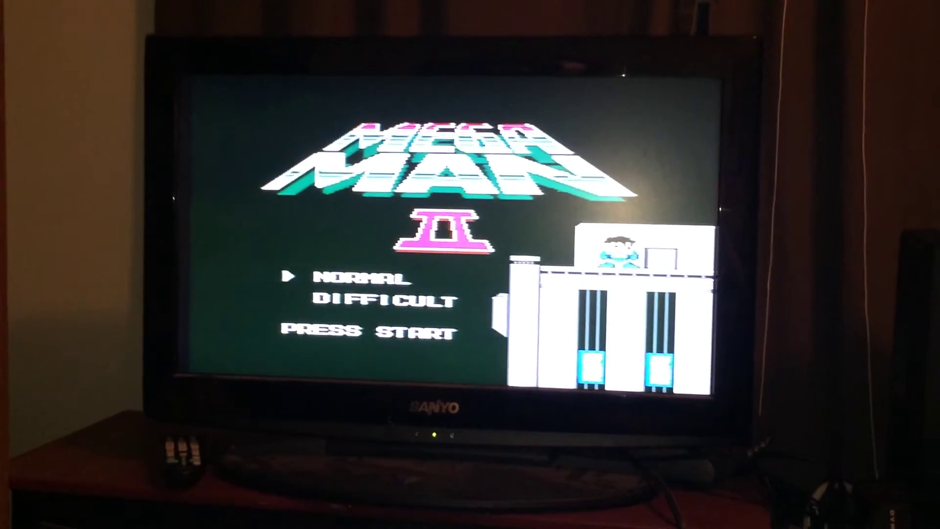
pyautogui.press('Return')
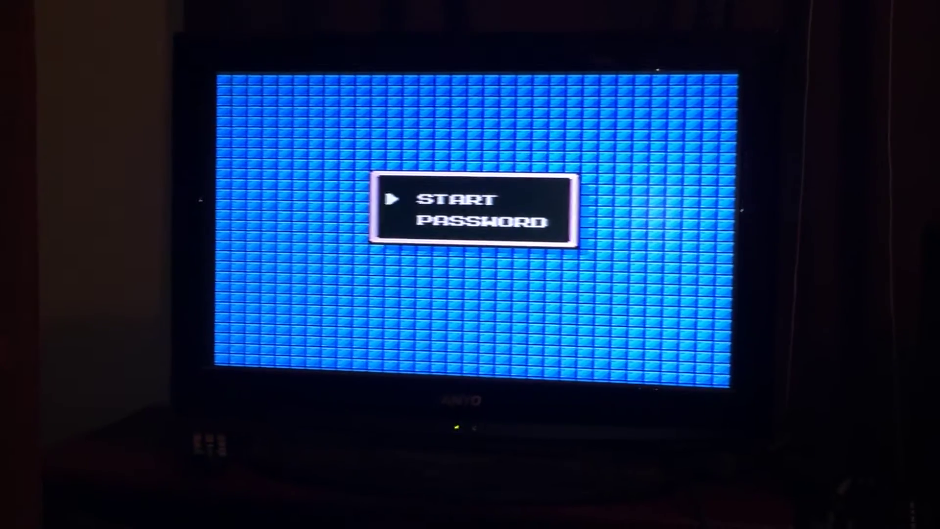
# Step: Choose Password and place red balls in grid cells A5, C3 and C5
pyautogui.press('Down')
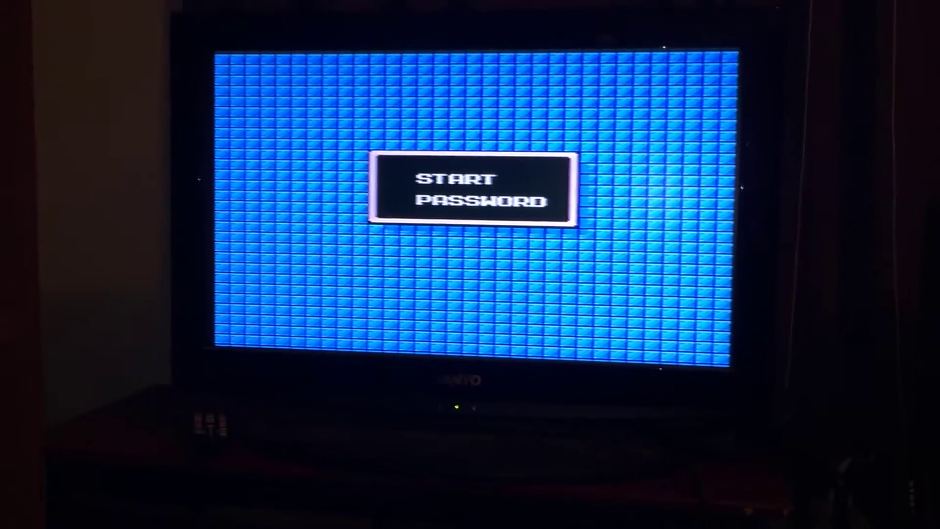
pyautogui.press('Return')
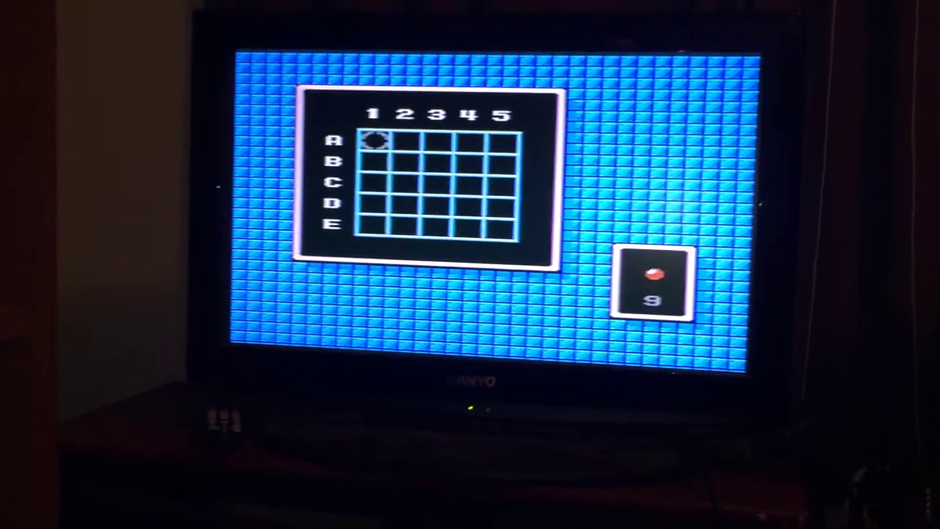
pyautogui.press('Left')
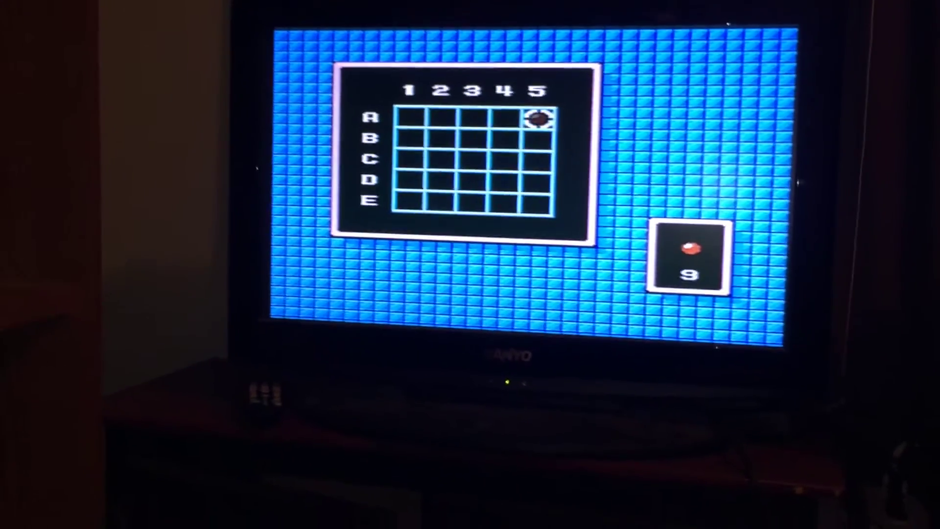
pyautogui.press('x')
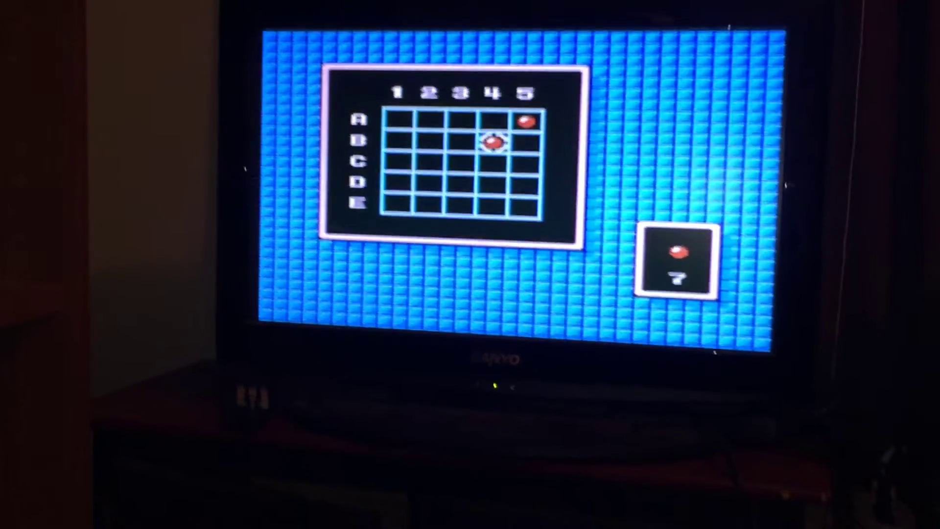
pyautogui.press('Left')
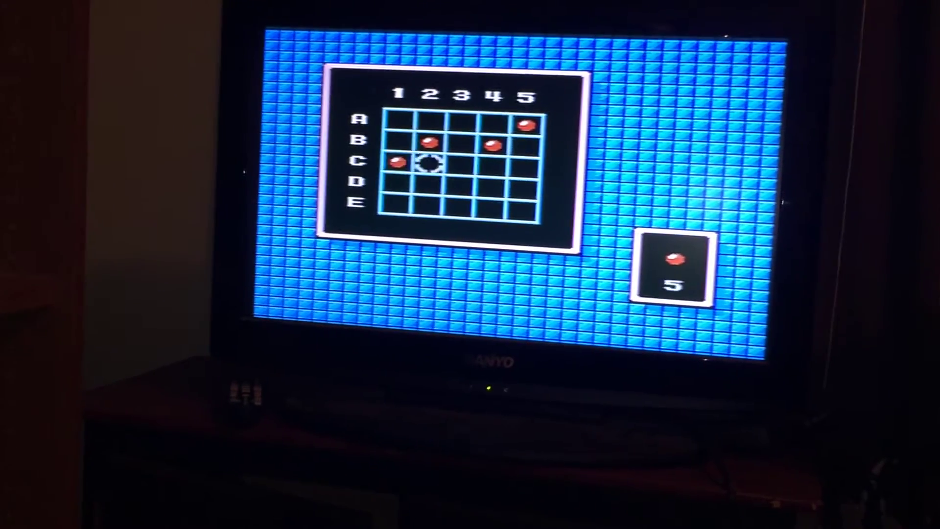
pyautogui.press('x')
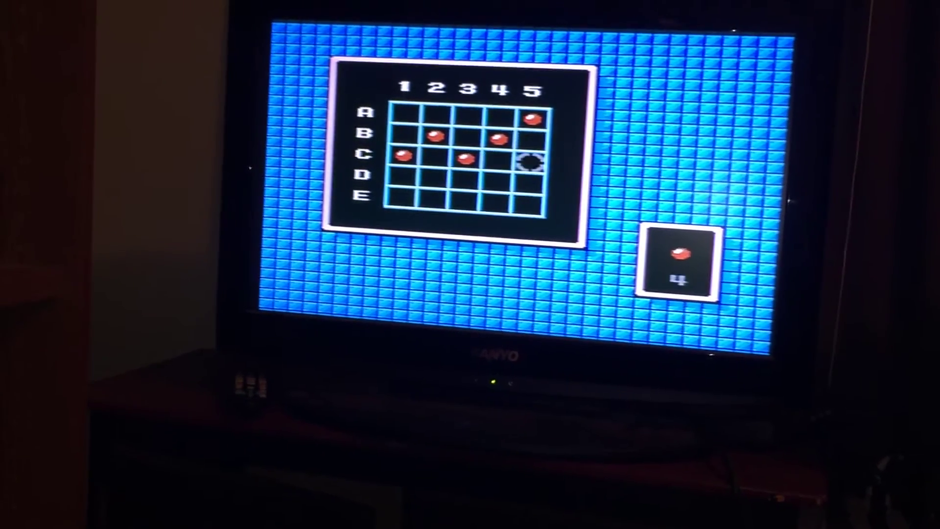
pyautogui.press('x')
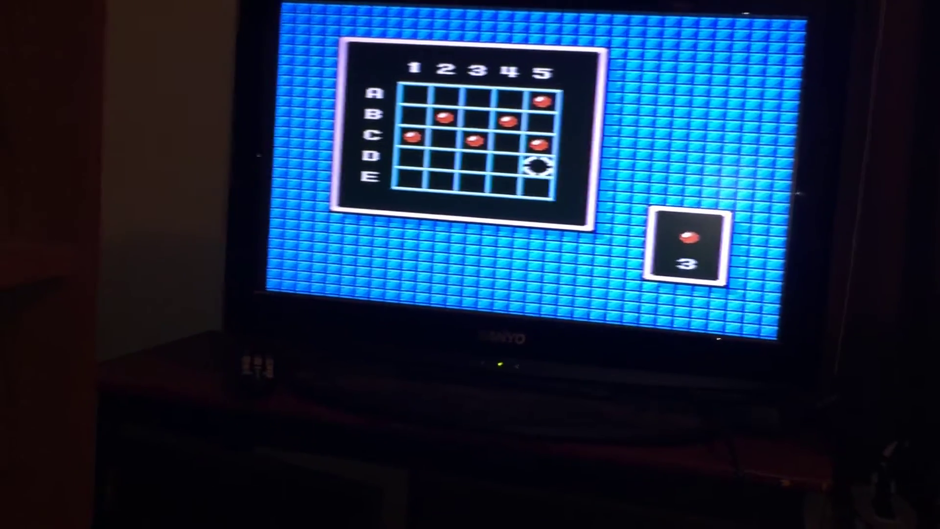
# Step: Place the remaining red balls in cells D5, D4 and E2
pyautogui.press('x')
pyautogui.press('Left')
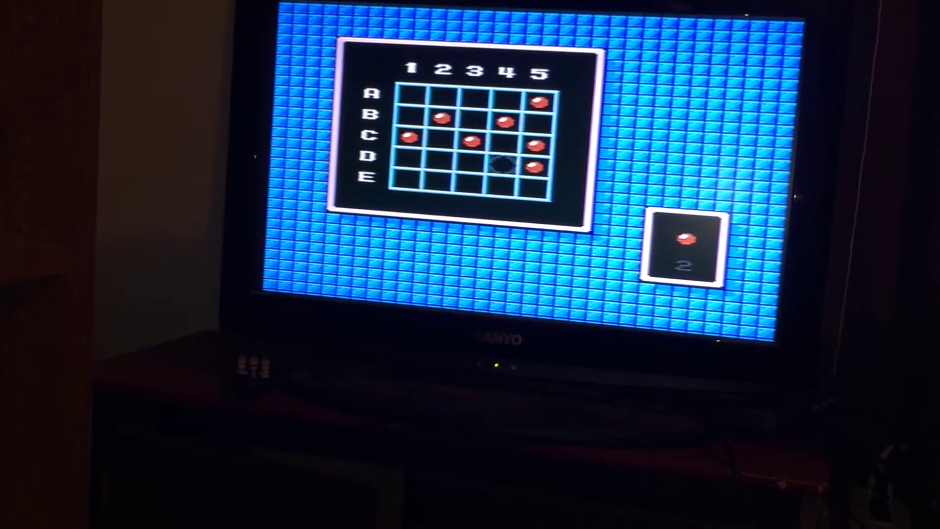
pyautogui.press('x')
pyautogui.press('Down')
pyautogui.press('Left')
pyautogui.press('Left')
pyautogui.press('Left')
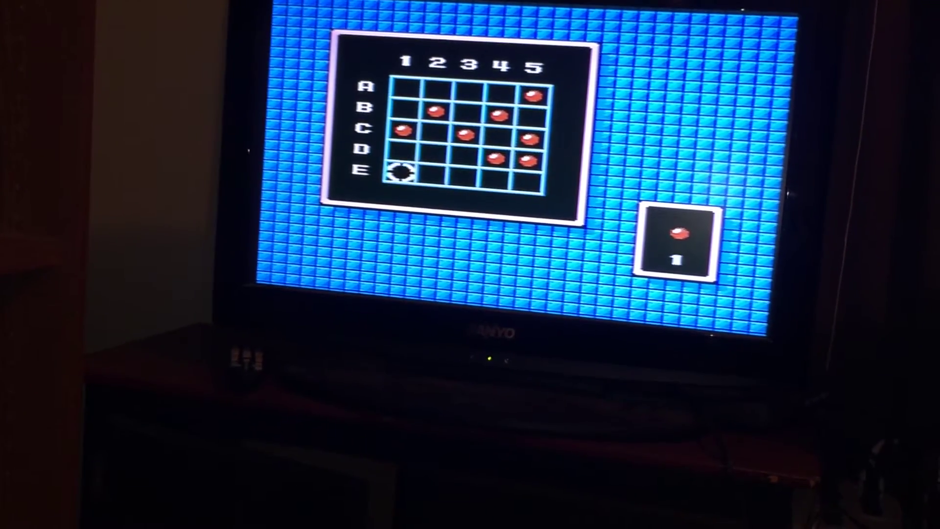
pyautogui.press('Right')
pyautogui.press('x')
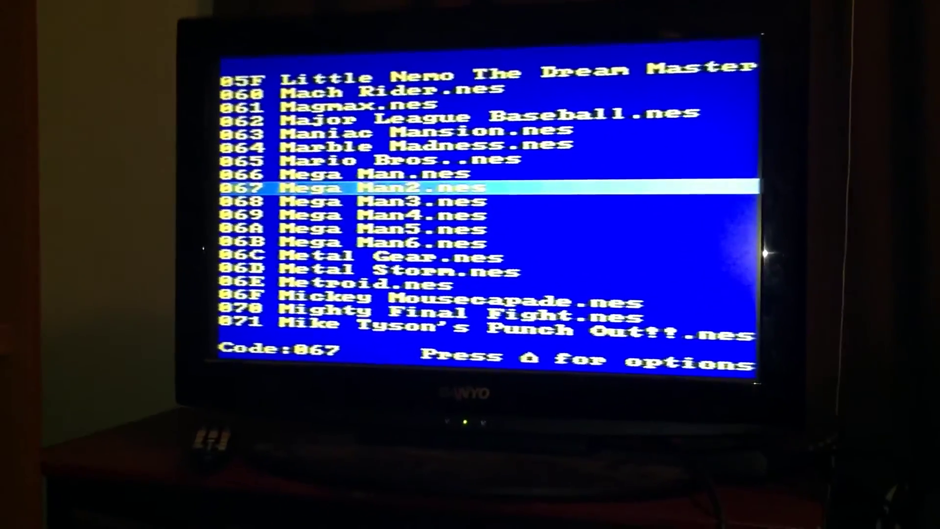
# Step: Page to 095 Super Dodge Ball.nes and launch it
pyautogui.press('Right')
pyautogui.press('Right')
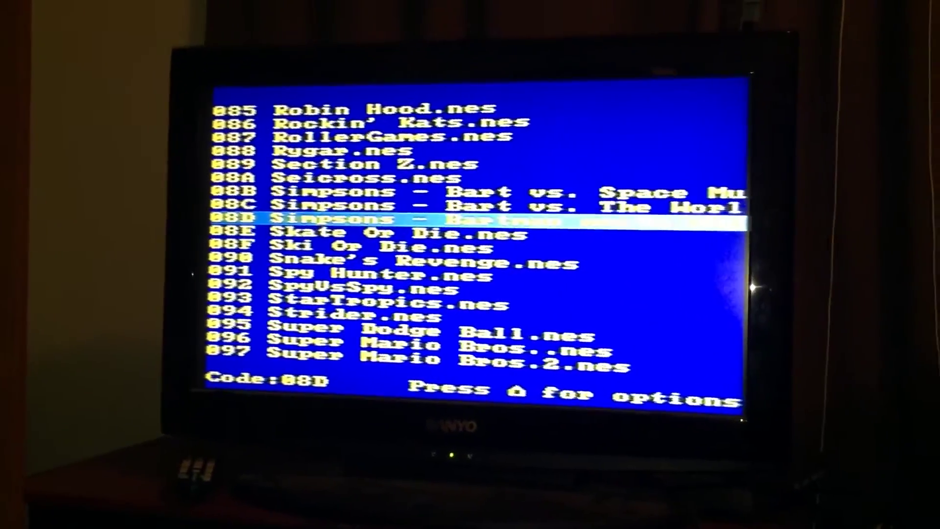
pyautogui.press('Right')
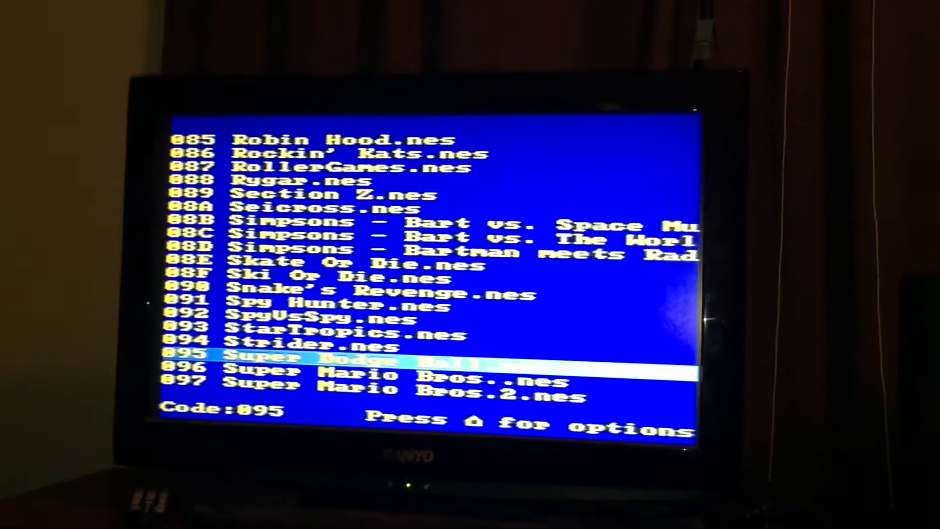
pyautogui.press('Return')
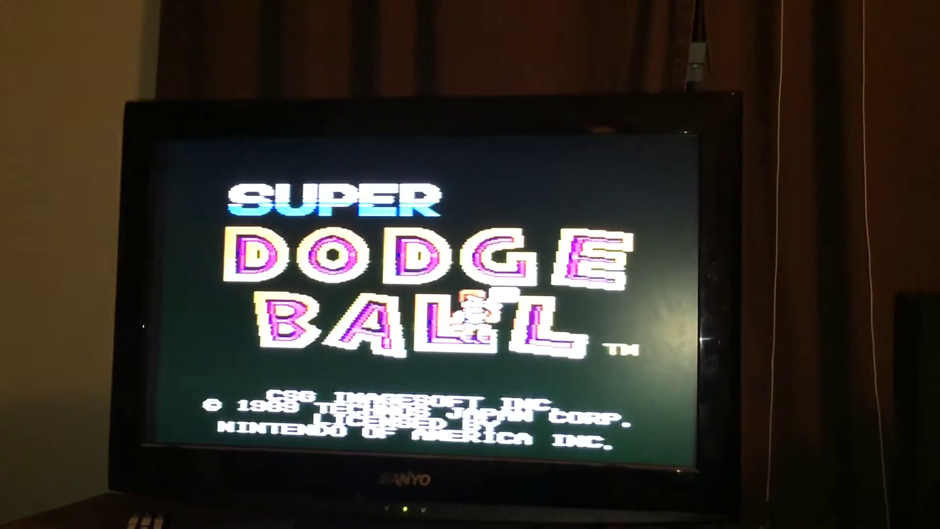